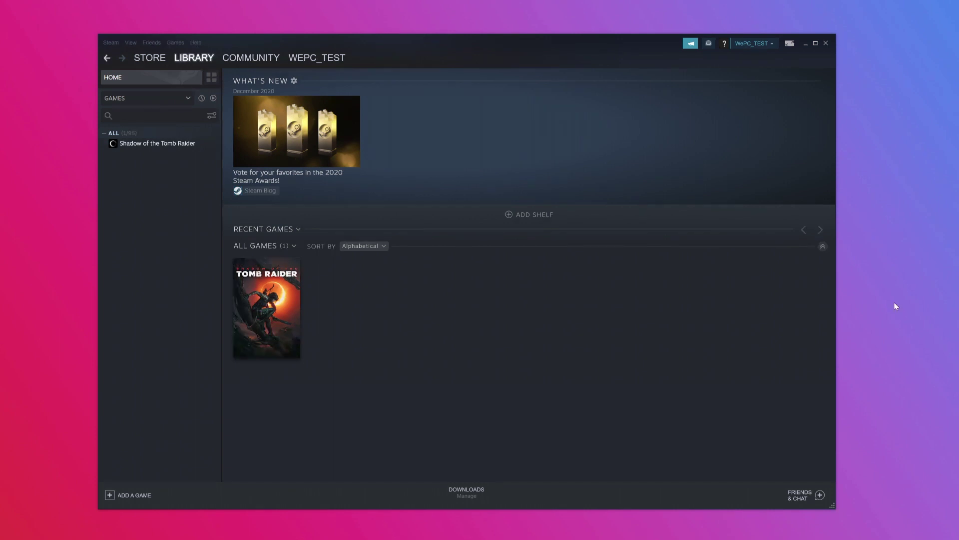
# Open Steam Settings on the Downloads page with 'Limit bandwidth to' left unticked.
pyautogui.moveTo(180, 60)
pyautogui.click(109, 44)
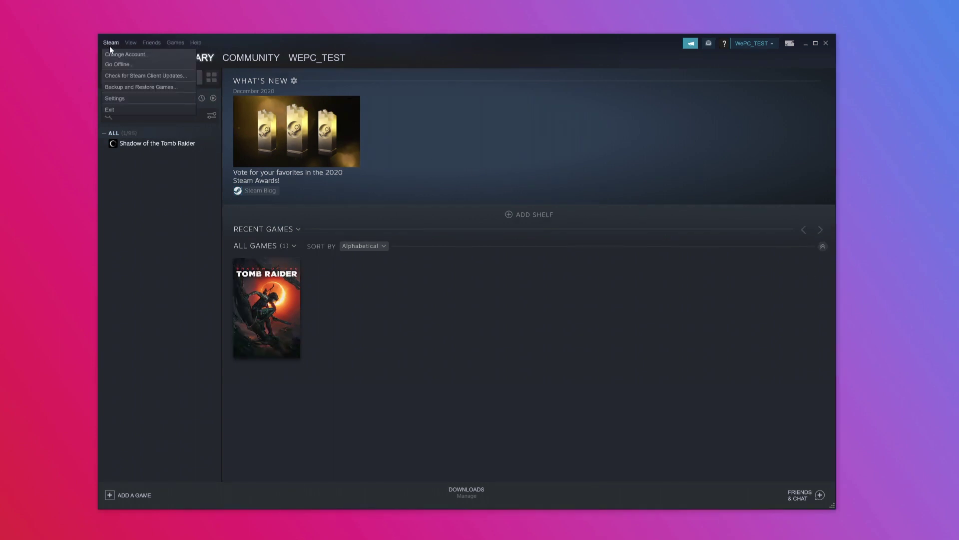
pyautogui.click(116, 99)
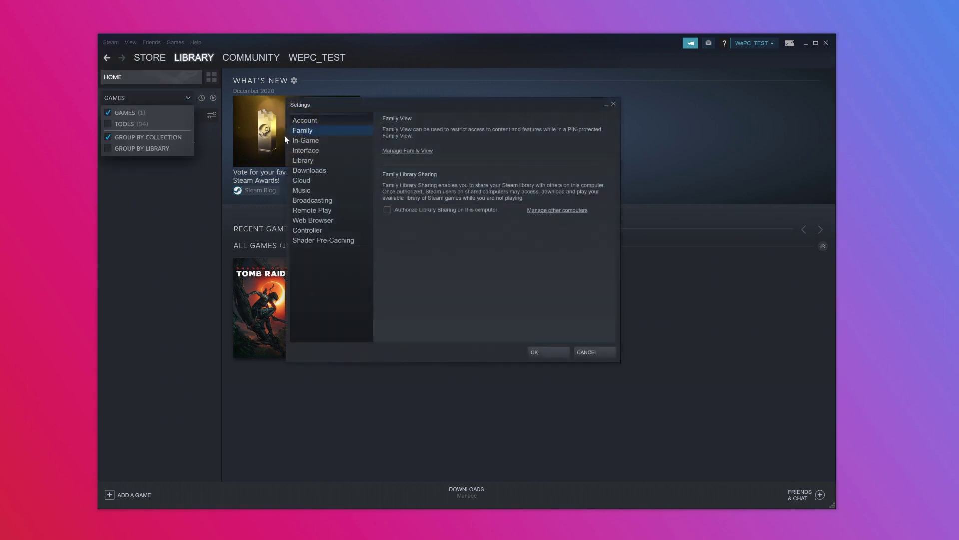
pyautogui.click(342, 172)
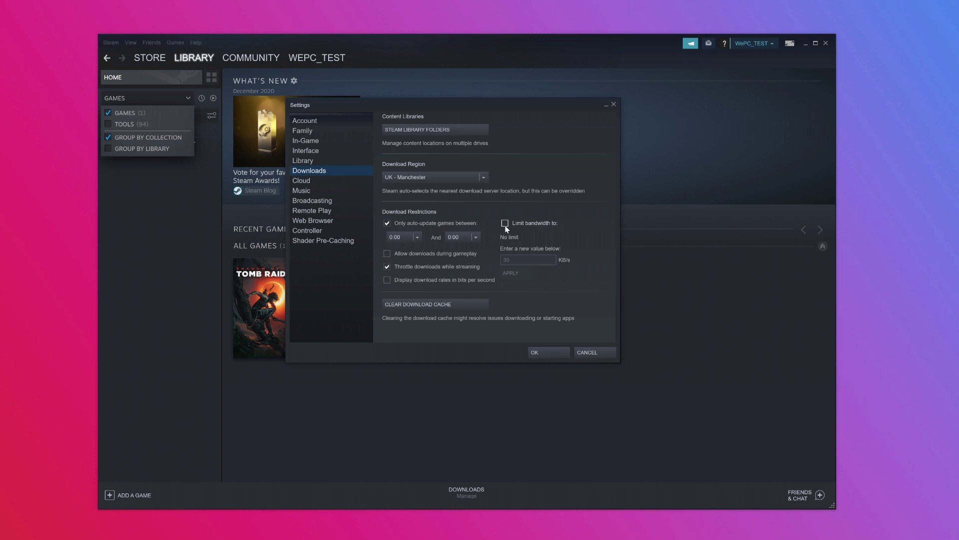
# Apply the no-limit download settings, then request Clear Download Cache.
pyautogui.click(548, 352)
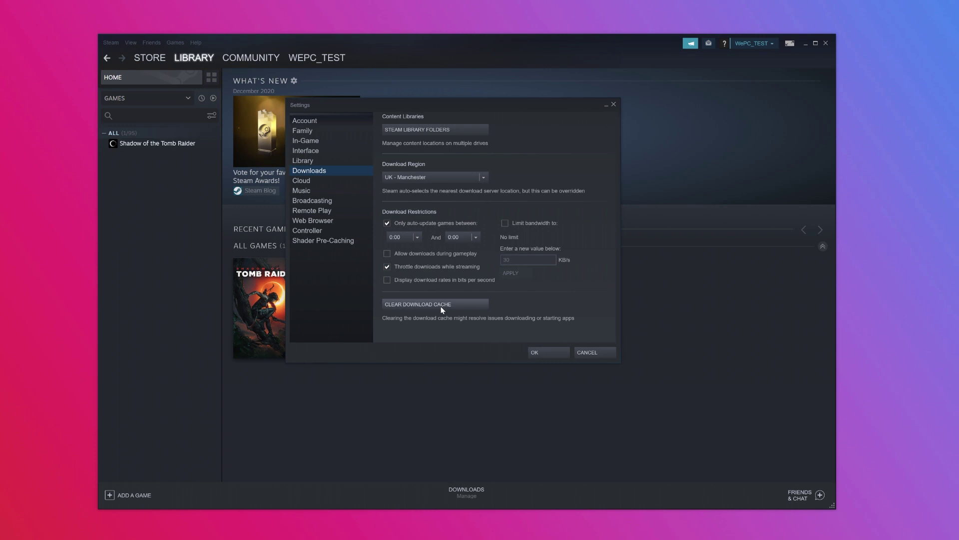
pyautogui.click(441, 306)
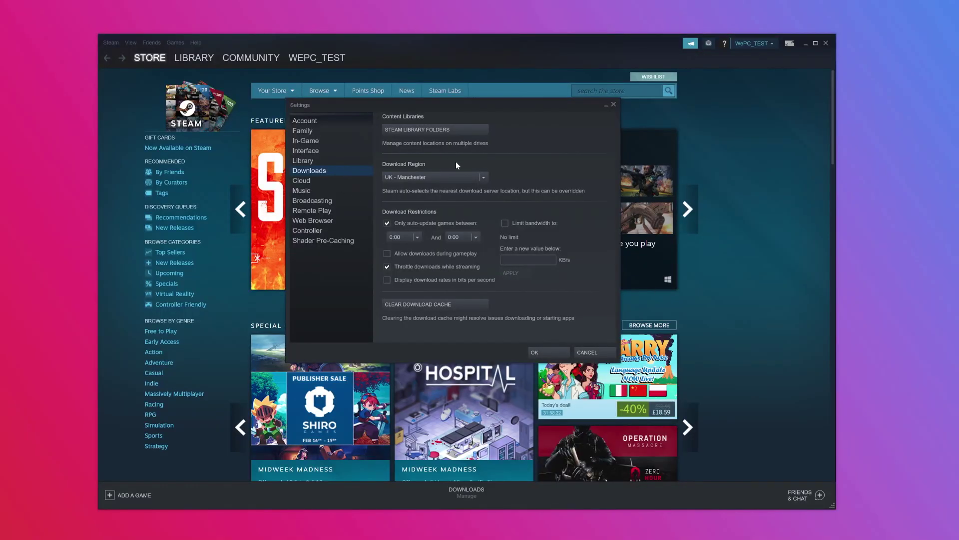
# Confirm UK - Manchester as the download region and close Settings with OK.
pyautogui.click(438, 176)
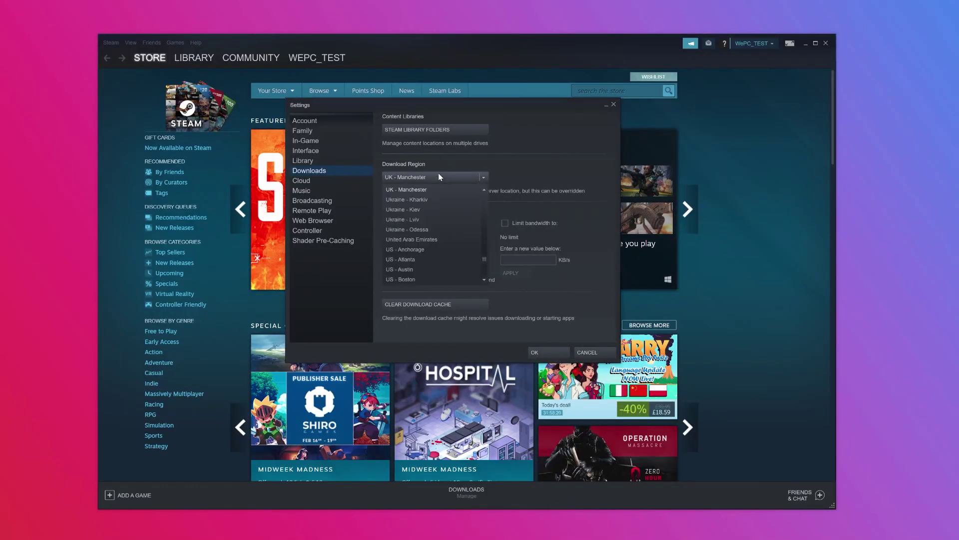
pyautogui.click(410, 191)
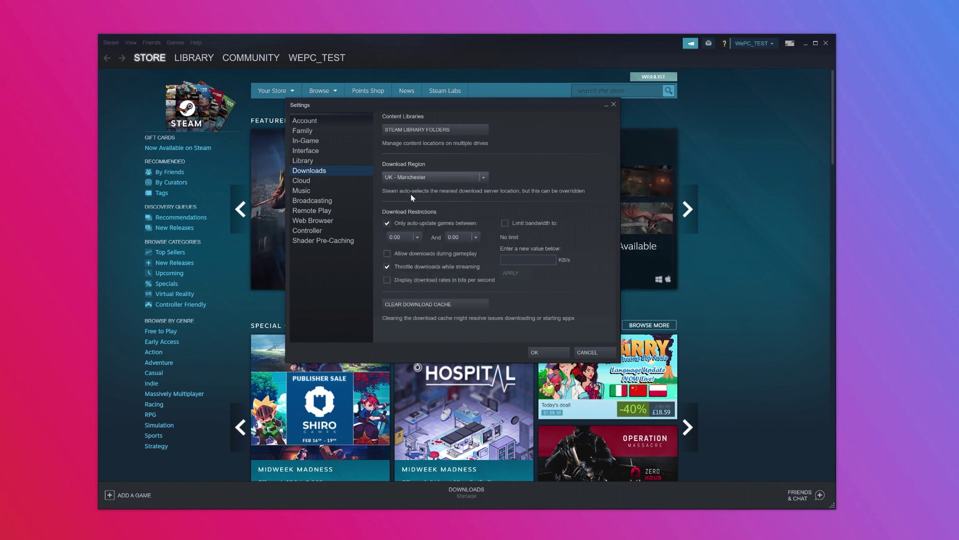
pyautogui.click(545, 351)
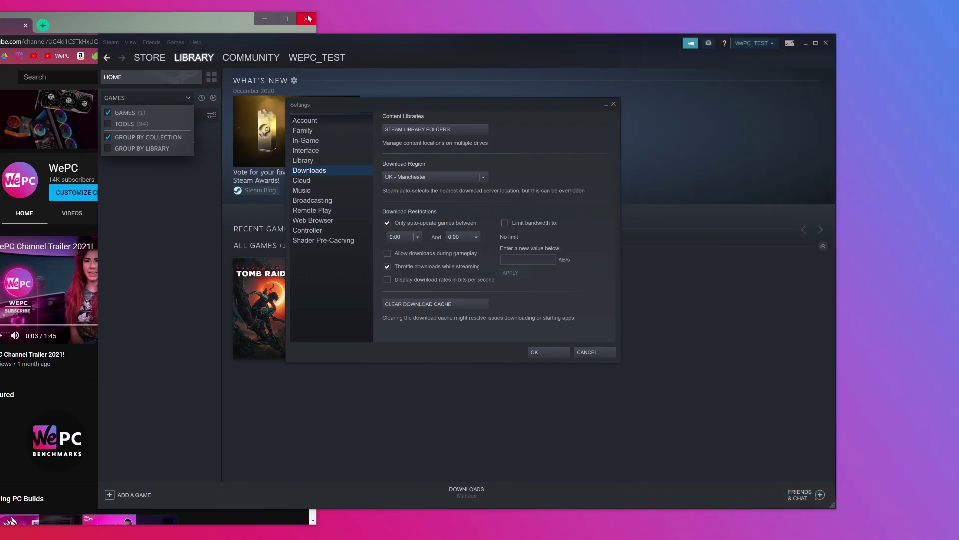
# Close the YouTube browser window behind Steam.
pyautogui.click(307, 19)
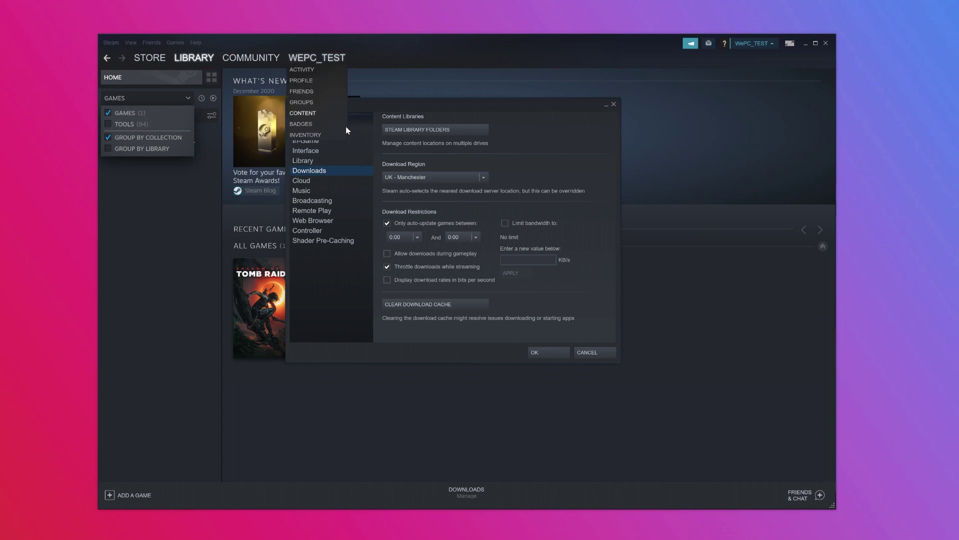